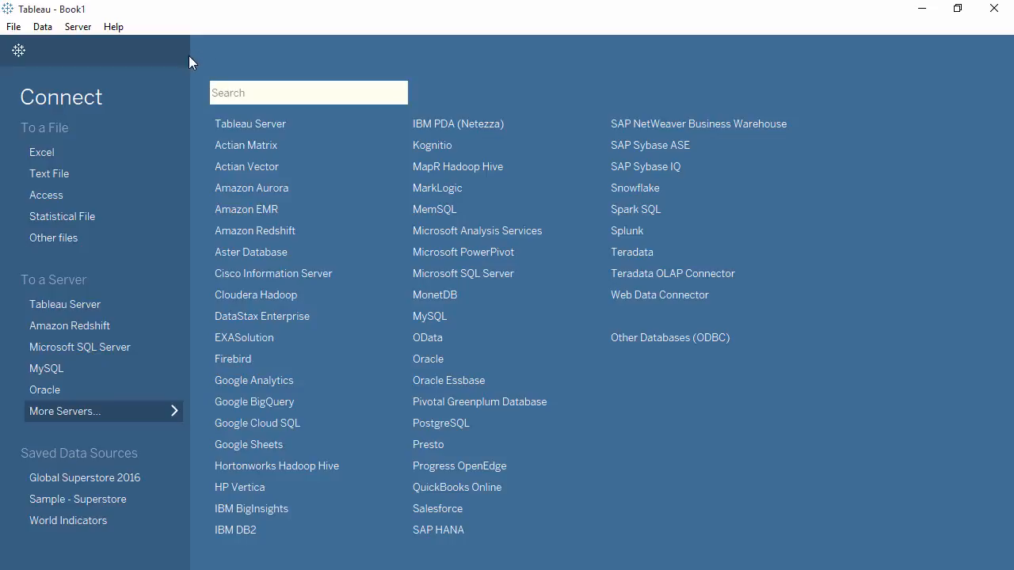
Open the local cube file SuperCube.cub and connect to it using Windows Authentication.
click(90, 239)
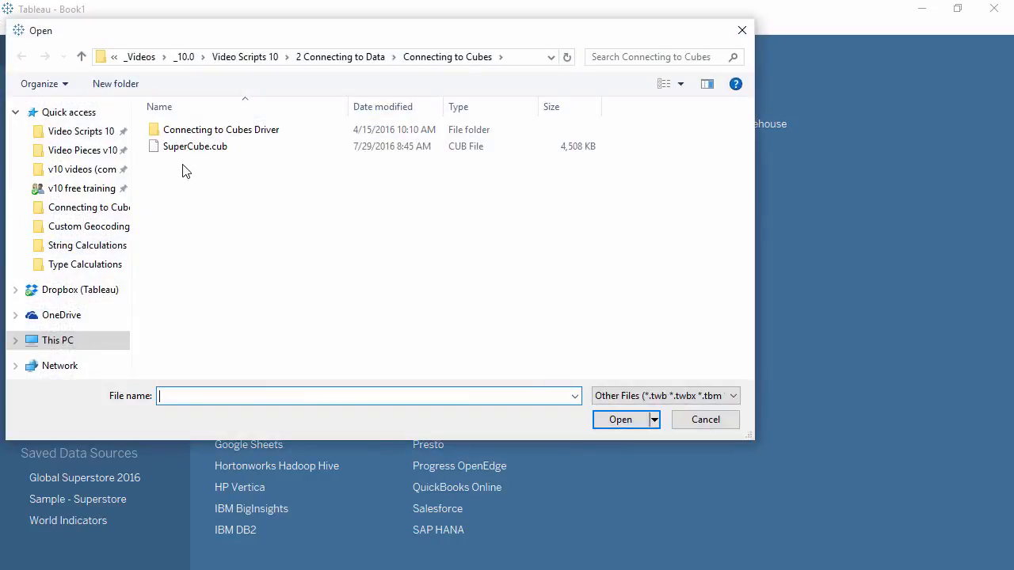
double_click(197, 148)
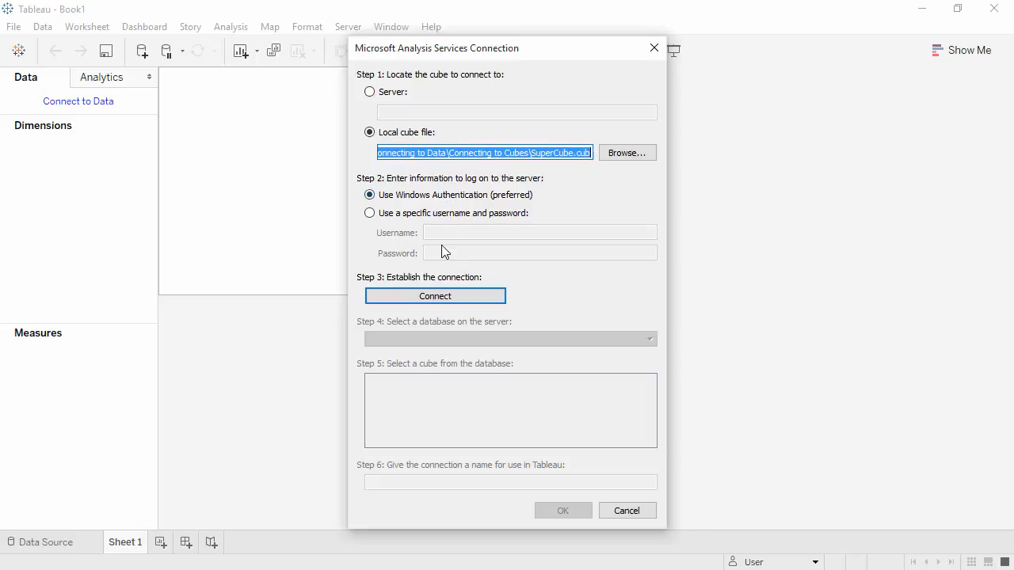
click(439, 300)
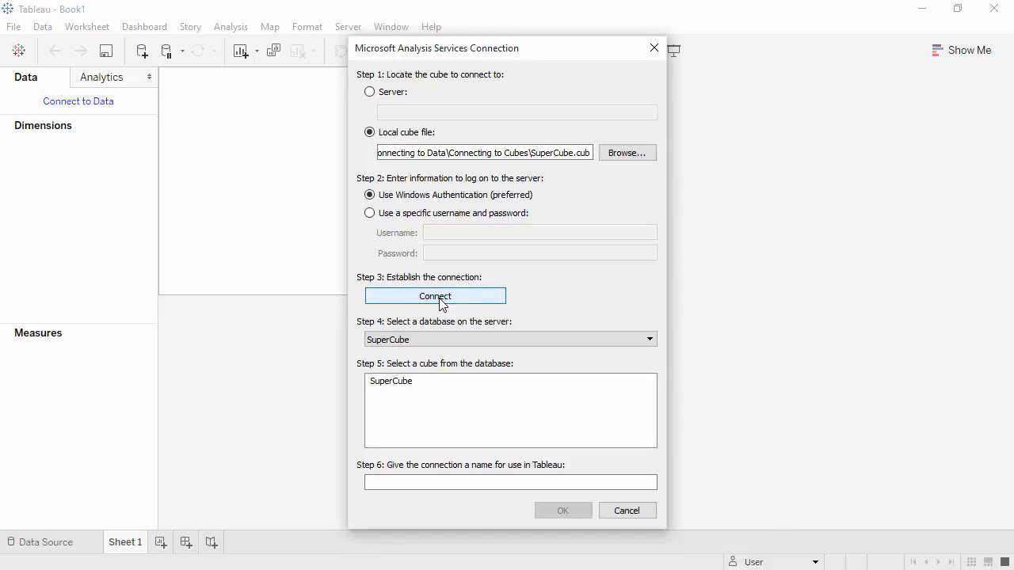
Select the SuperCube database and the SuperCube cube, and name the connection SuperCube.
click(437, 335)
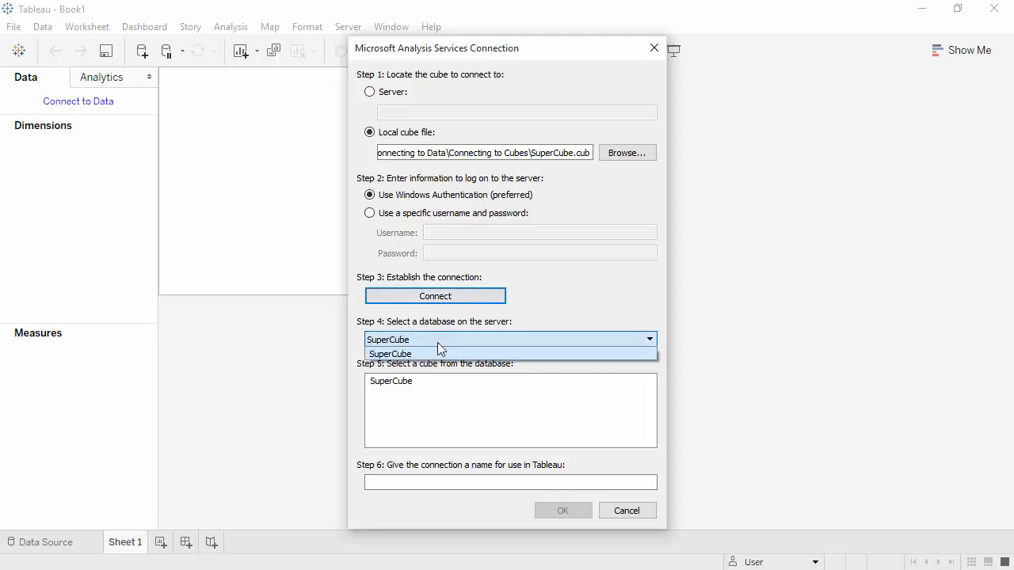
click(438, 354)
click(439, 383)
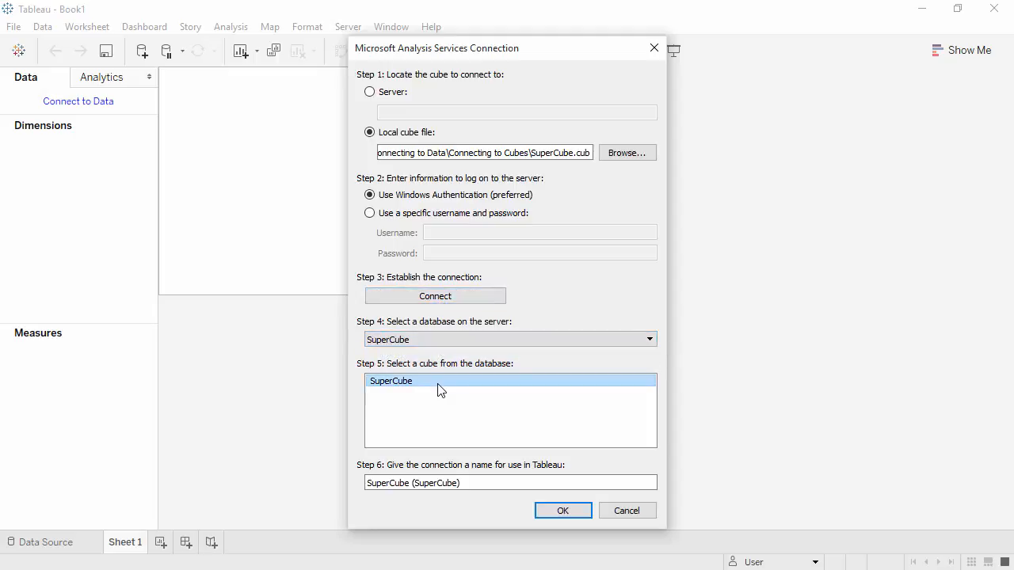
click(461, 482)
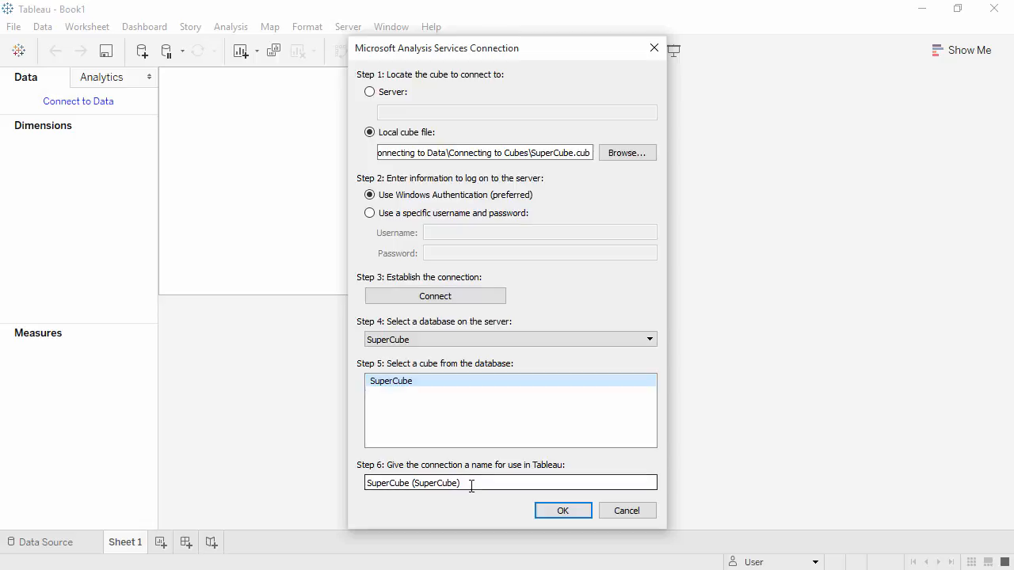
drag(461, 482, 413, 483)
key(BackSpace)
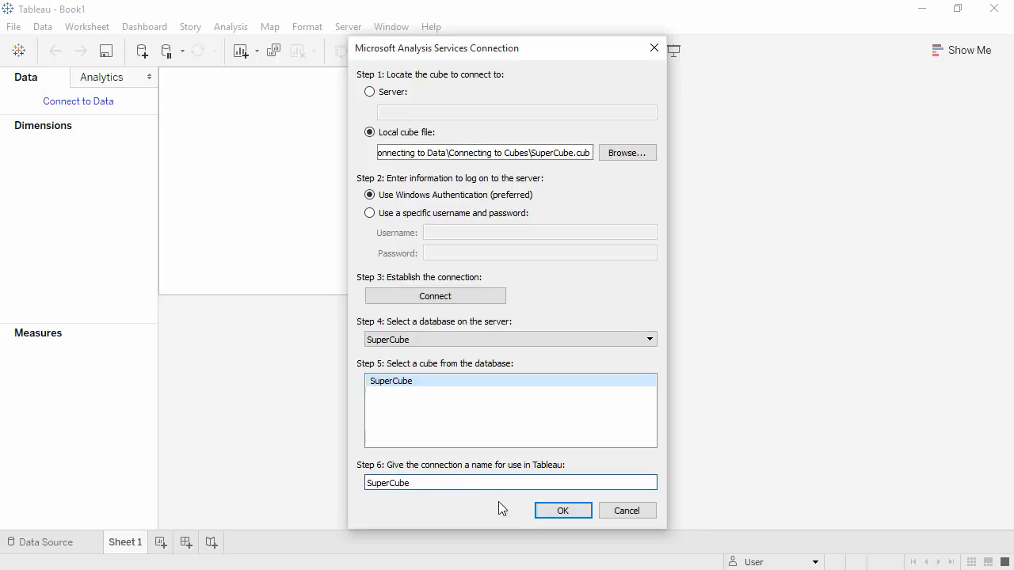
click(545, 515)
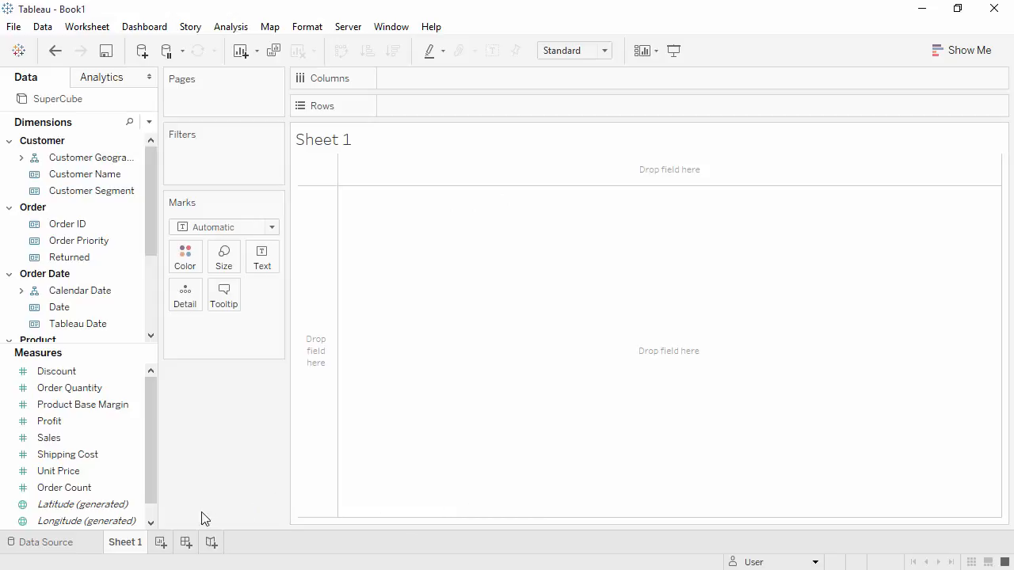
Examine the cube's data source page, including the Profit field's name editing, data type options and the data preview availability.
click(86, 544)
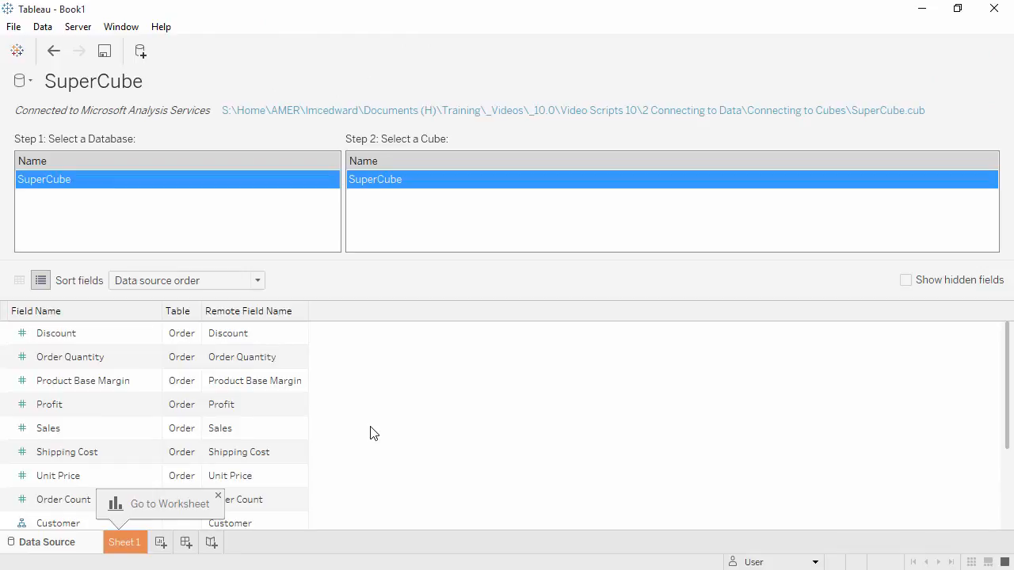
double_click(109, 414)
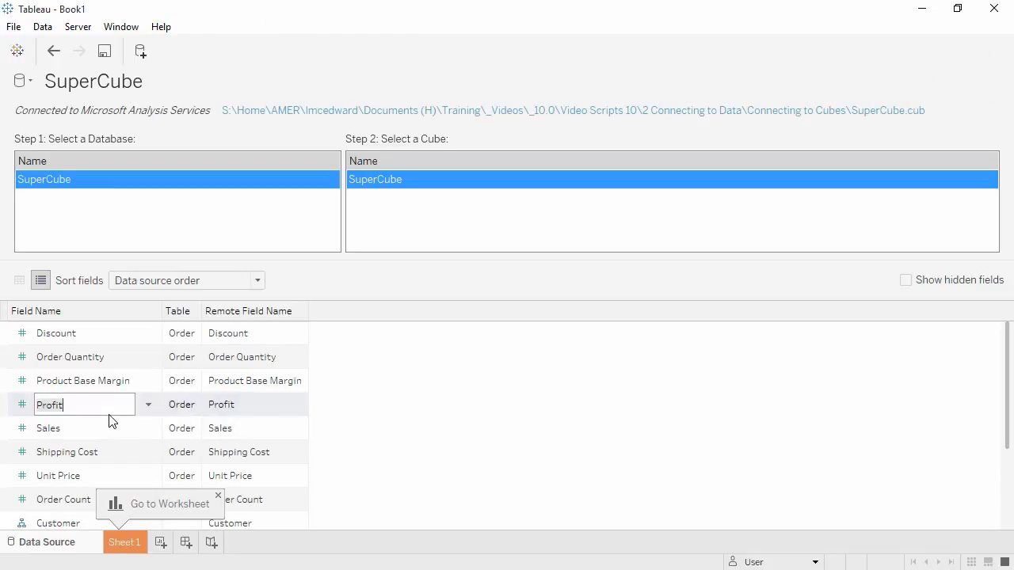
click(22, 405)
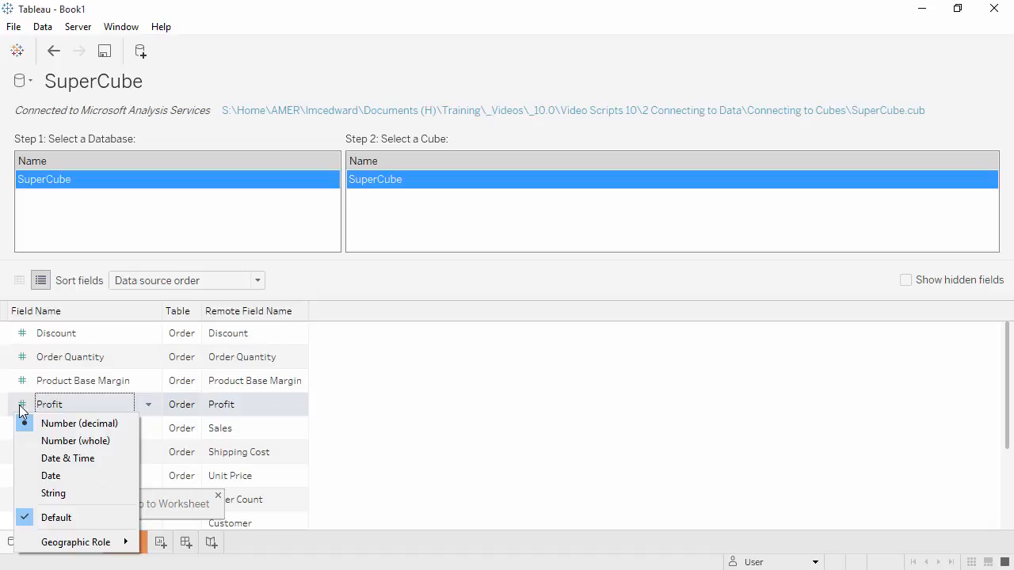
click(346, 416)
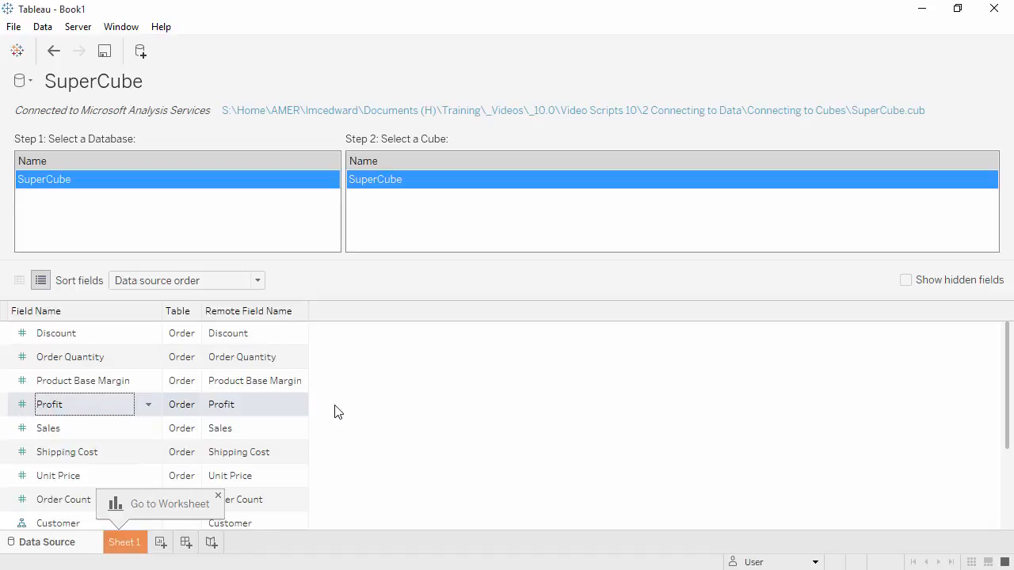
click(22, 287)
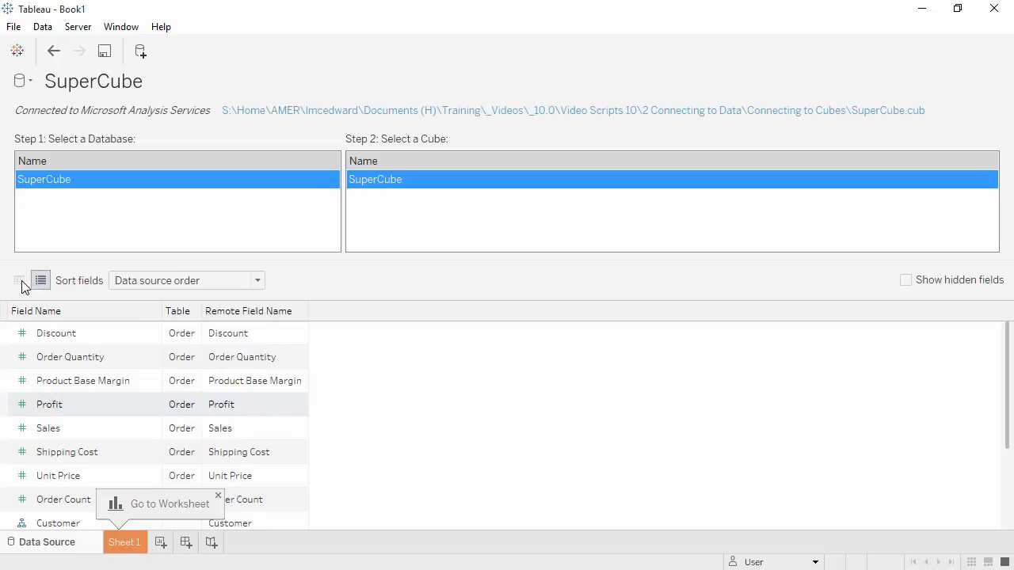
Place Sales on the rows of Sheet 1 and review its available quick table calculations.
click(126, 543)
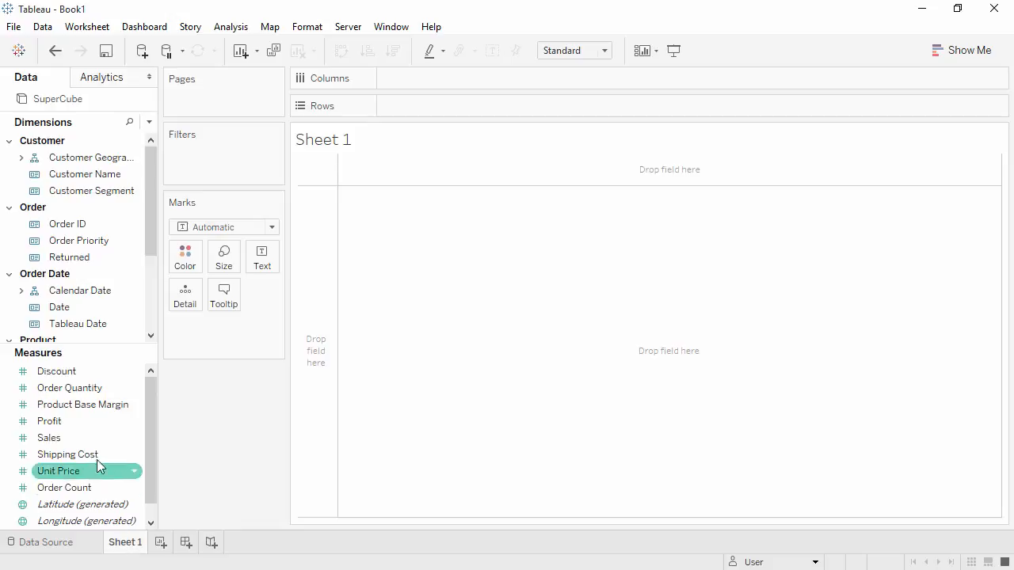
drag(92, 438, 456, 105)
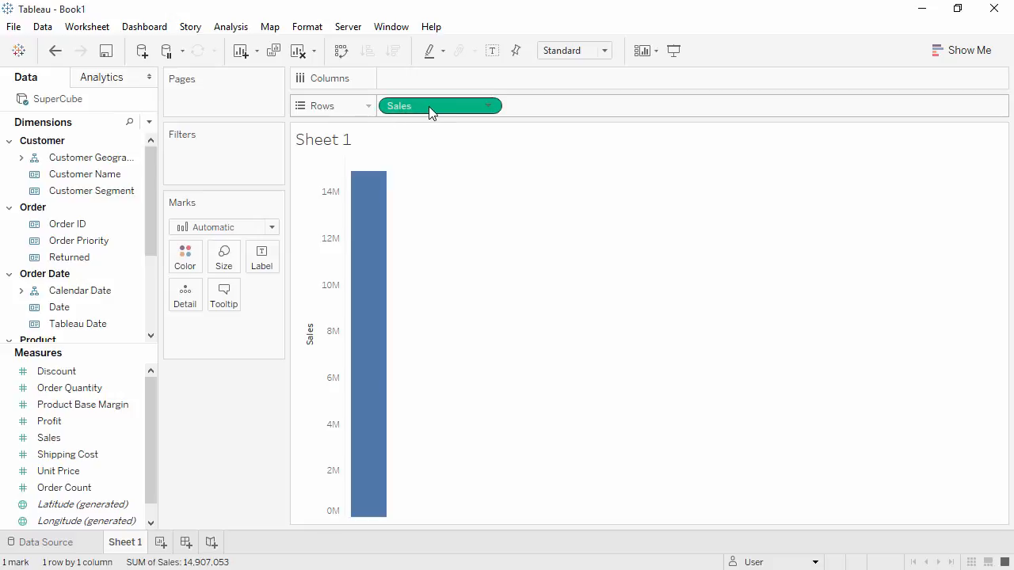
right_click(428, 107)
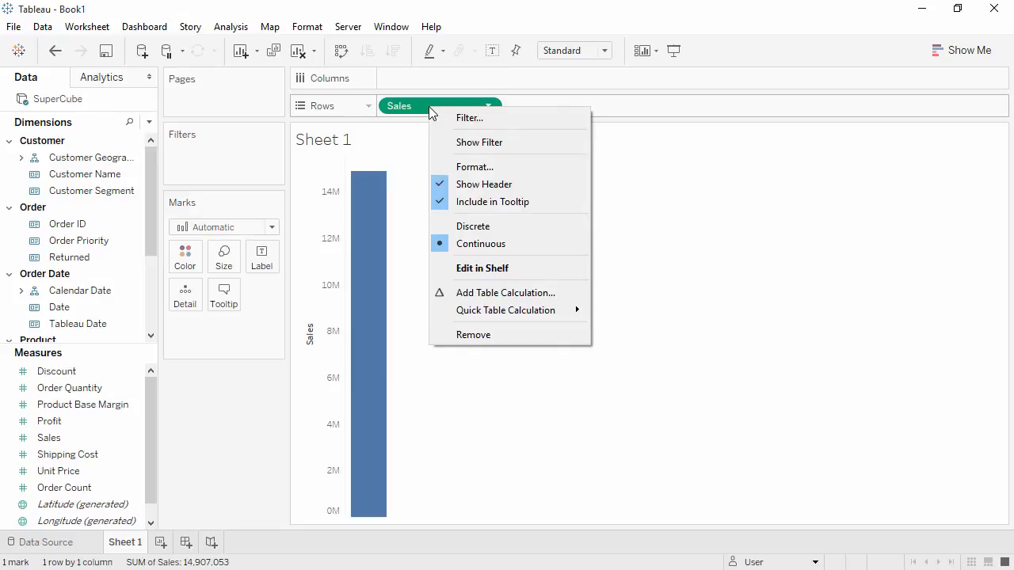
mouse_move(496, 313)
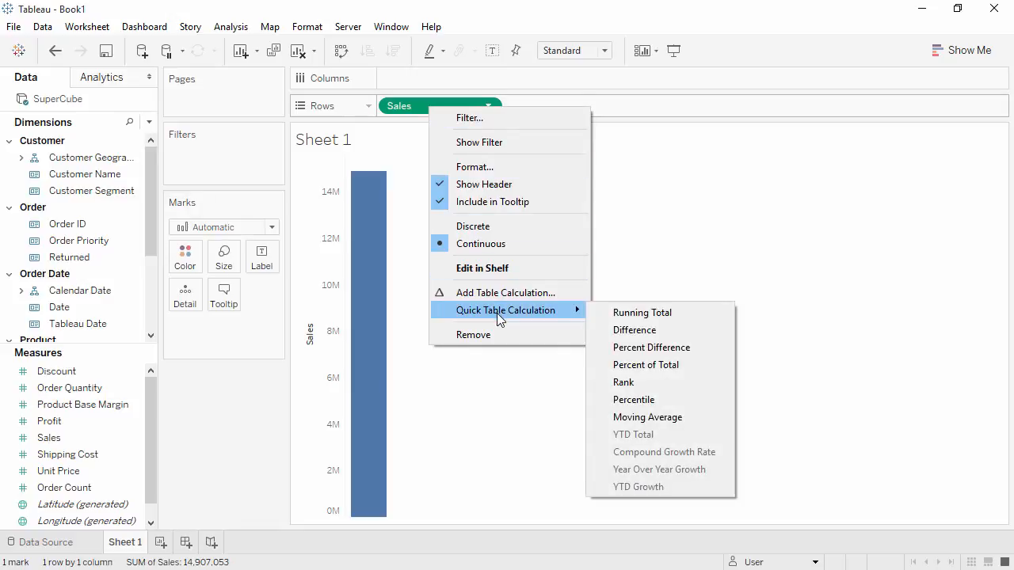
click(244, 400)
Enlarge the dimensions list, collapse Order, and add Region from the Customer Geography hierarchy to the columns.
drag(116, 345, 103, 475)
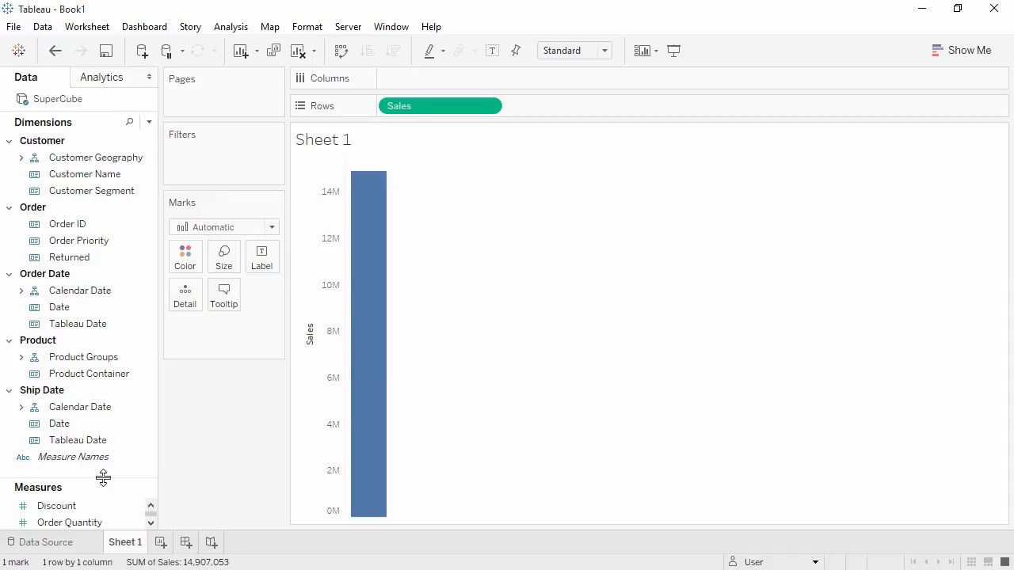
click(9, 207)
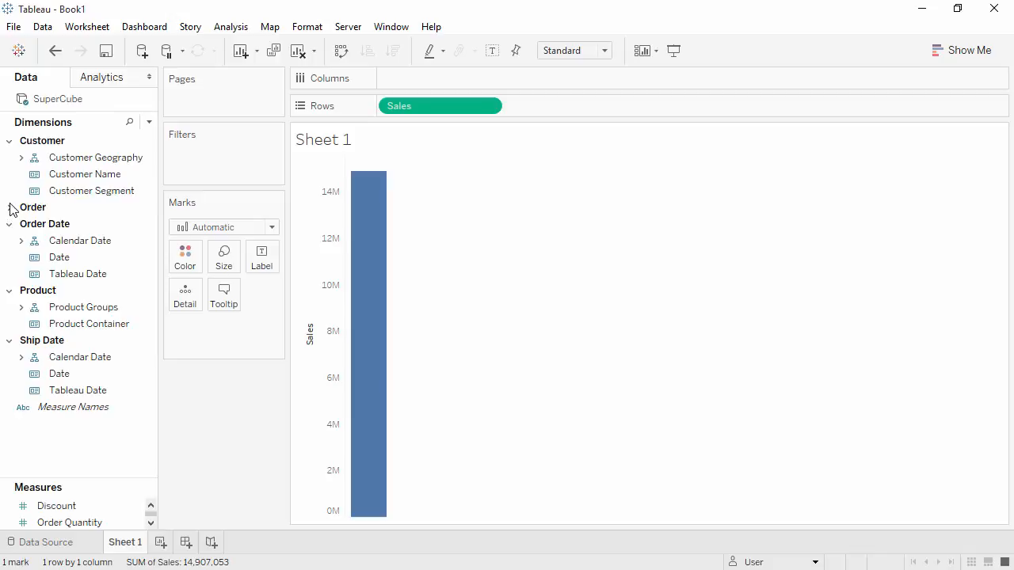
click(21, 158)
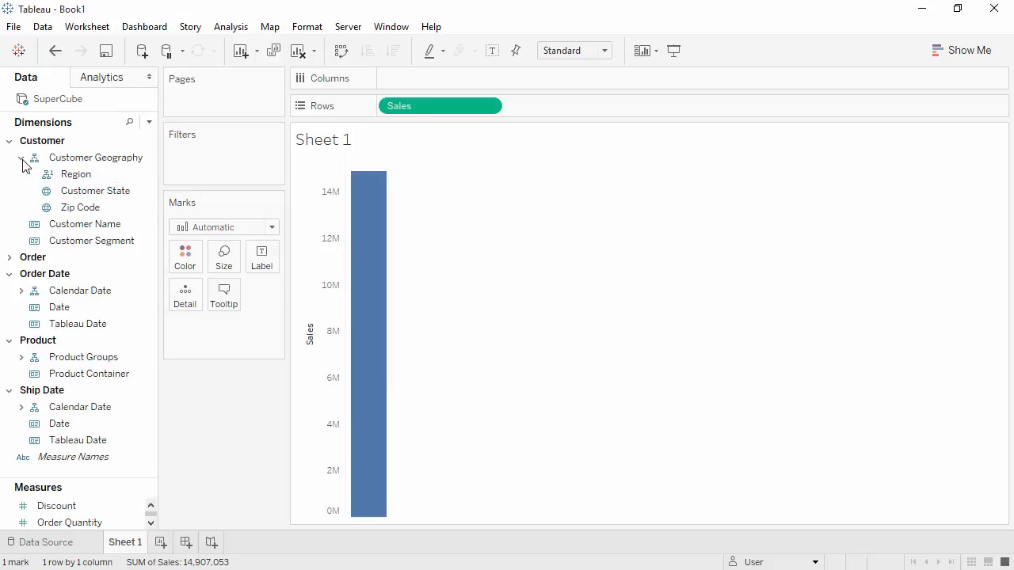
click(75, 176)
drag(75, 177, 398, 76)
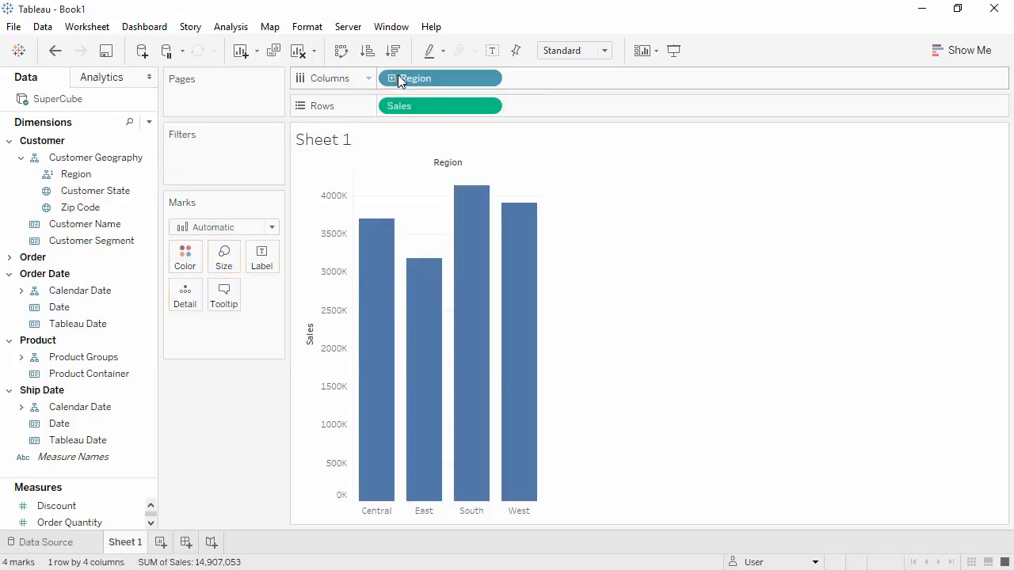
Show a hierarchy filter for Region and collapse its Central branch.
right_click(409, 79)
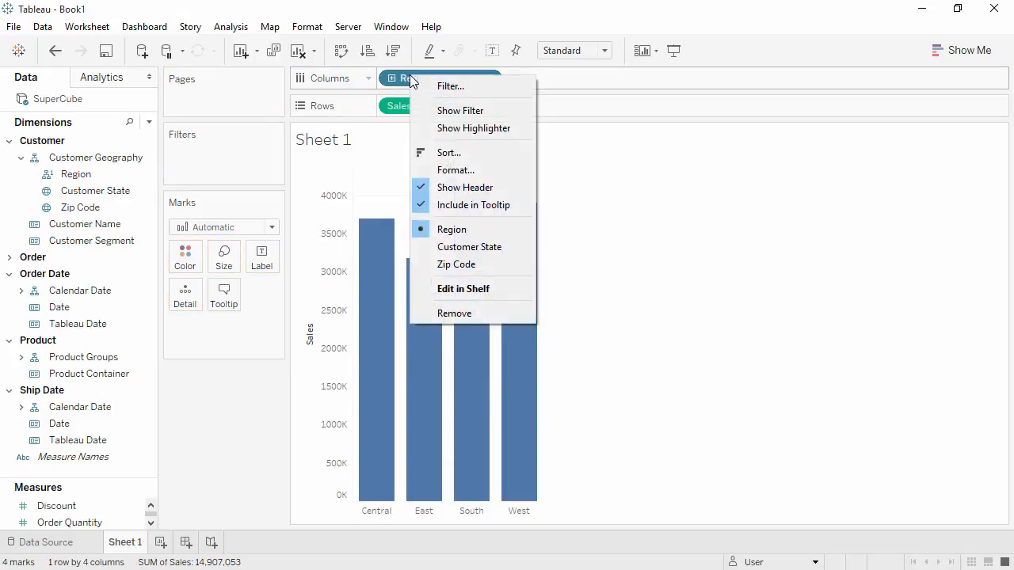
click(432, 110)
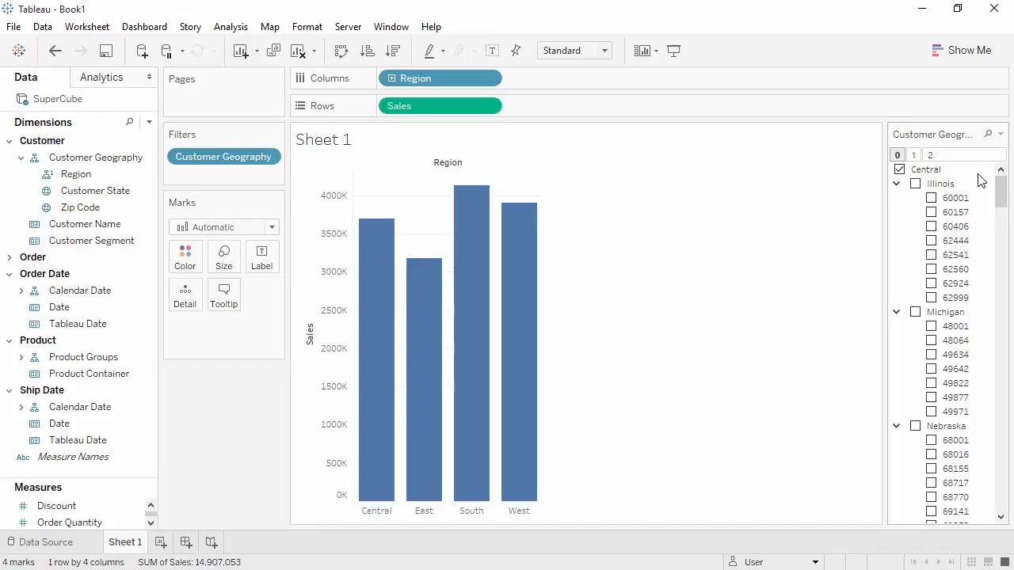
click(929, 171)
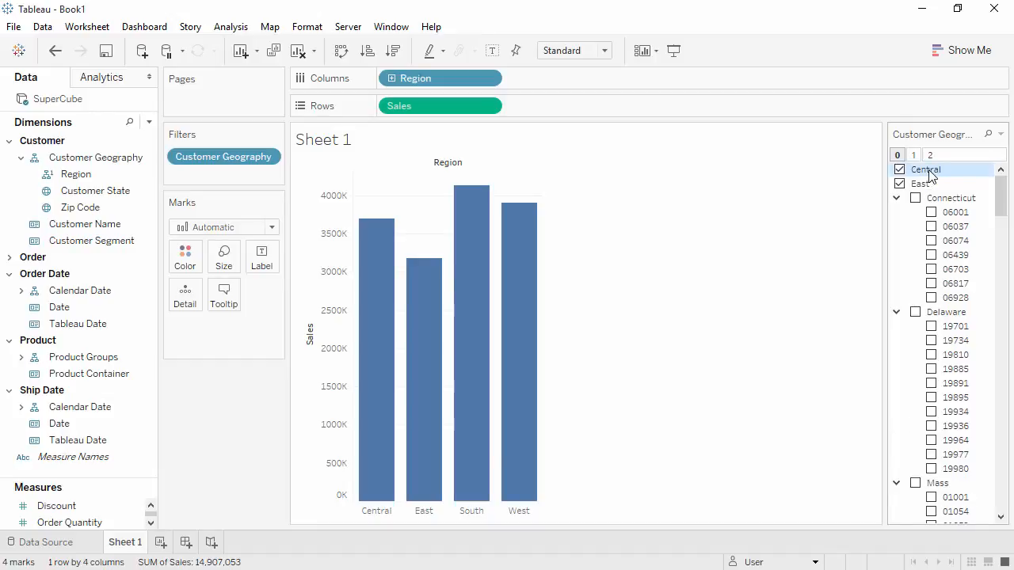
click(919, 186)
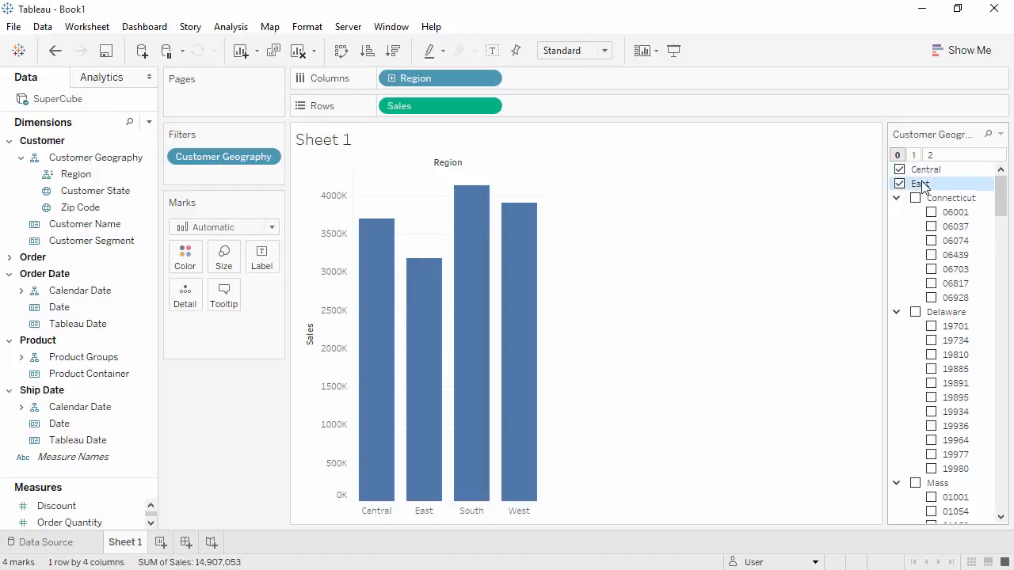
Create a second worksheet with Sales on the rows and the Order Date Calendar Date hierarchy on the columns.
click(157, 545)
drag(97, 480, 93, 434)
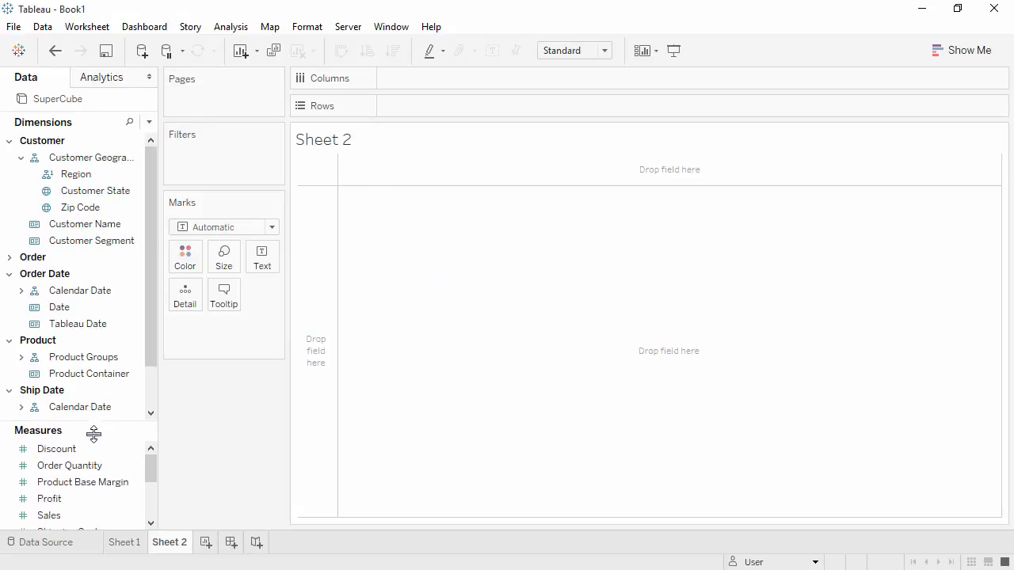
double_click(86, 515)
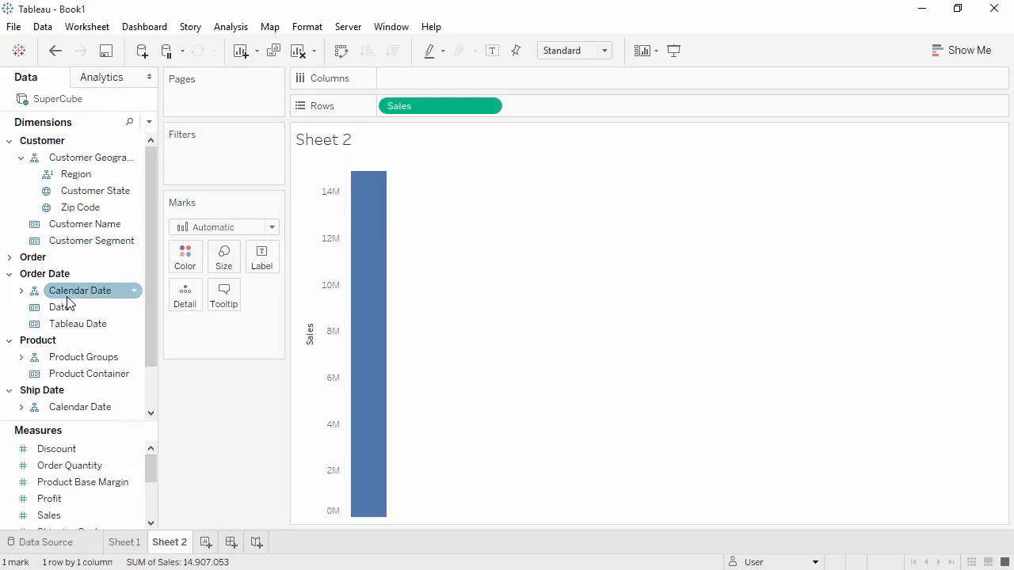
drag(67, 302, 428, 87)
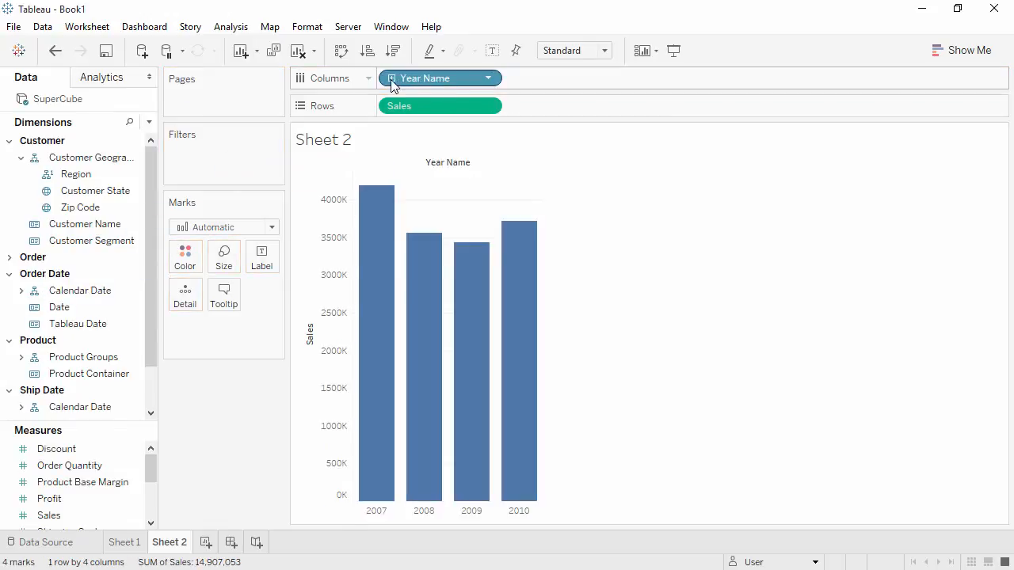
Drill the Calendar Date hierarchy down to Quarter Name and remove Year Name from the columns.
click(391, 79)
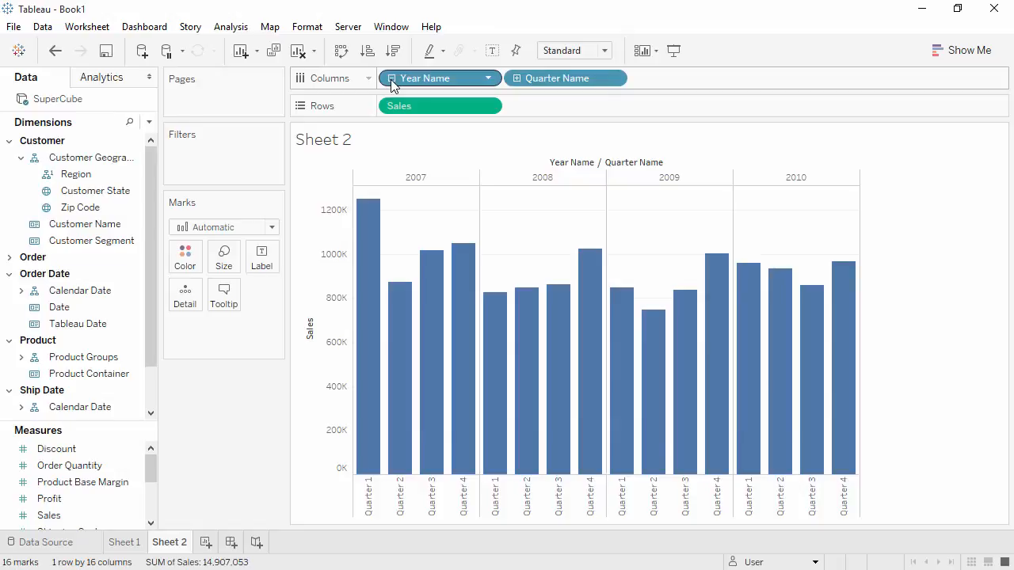
drag(437, 83, 253, 402)
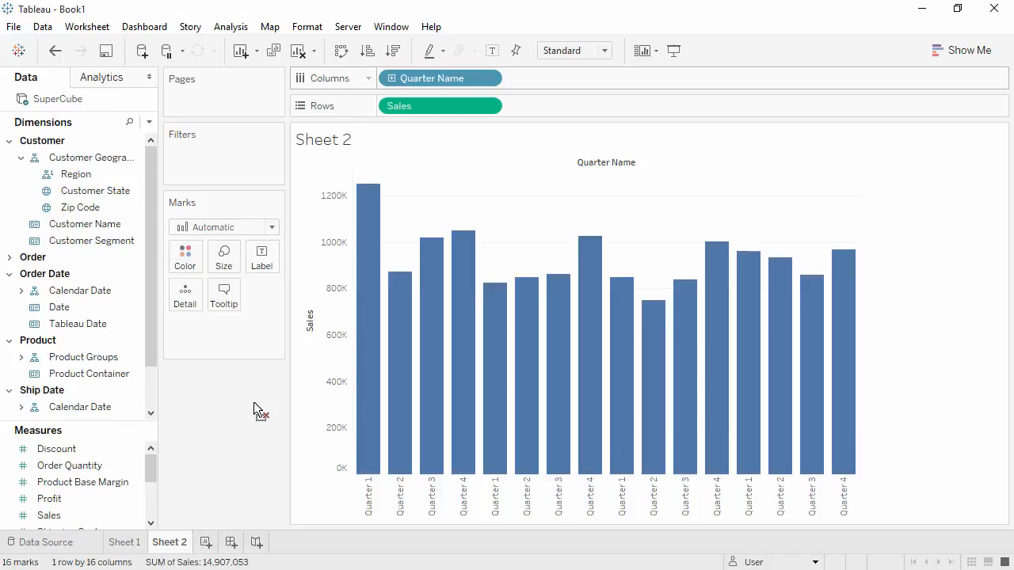
Show a filter for Quarter Name and review the filter's display options.
right_click(414, 83)
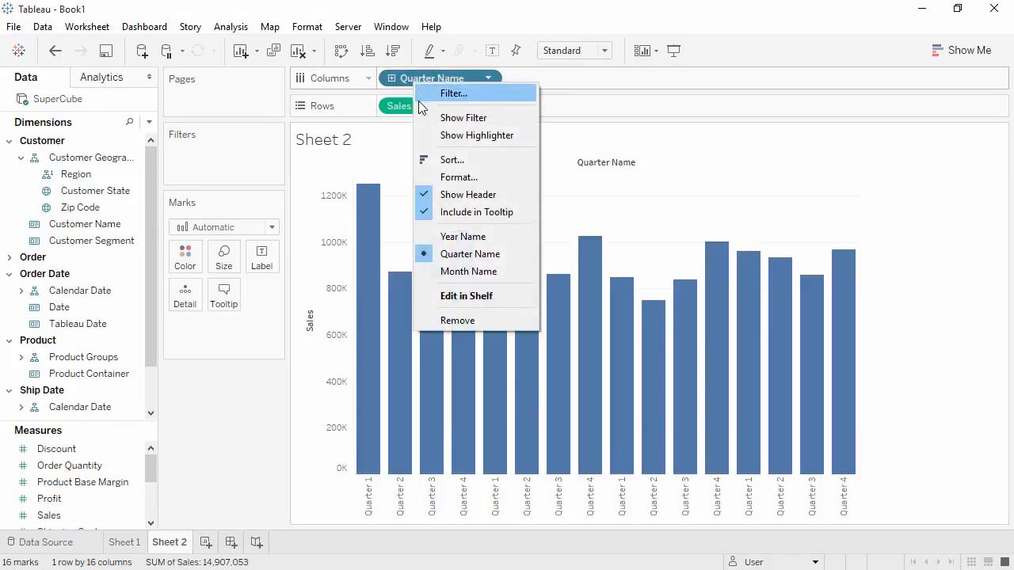
click(428, 116)
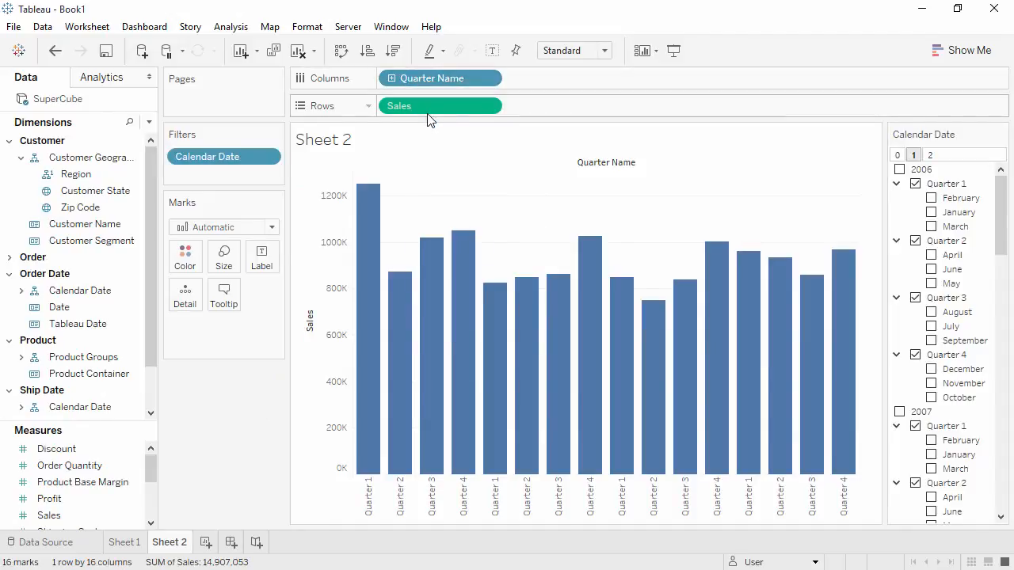
click(1001, 133)
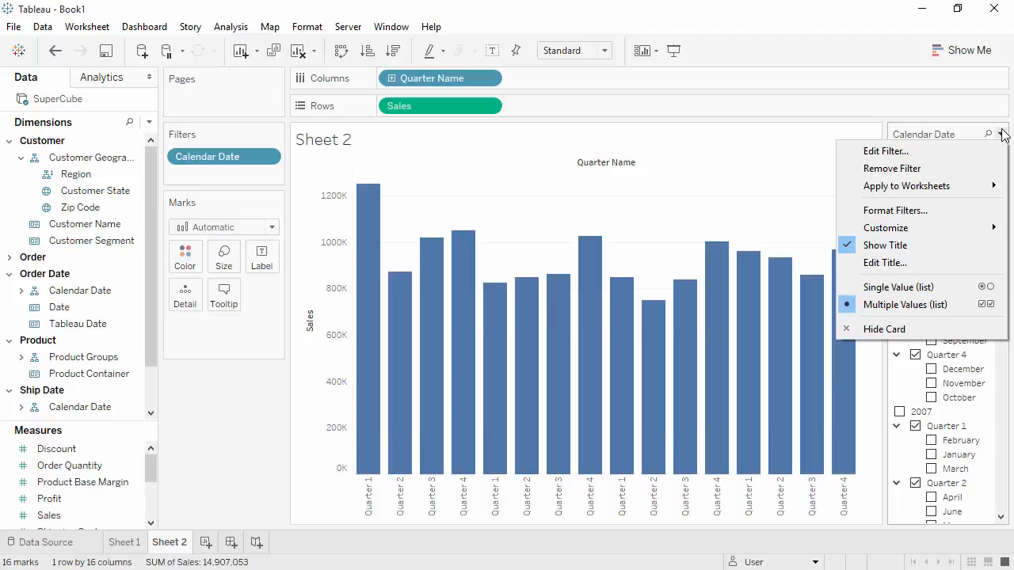
click(223, 391)
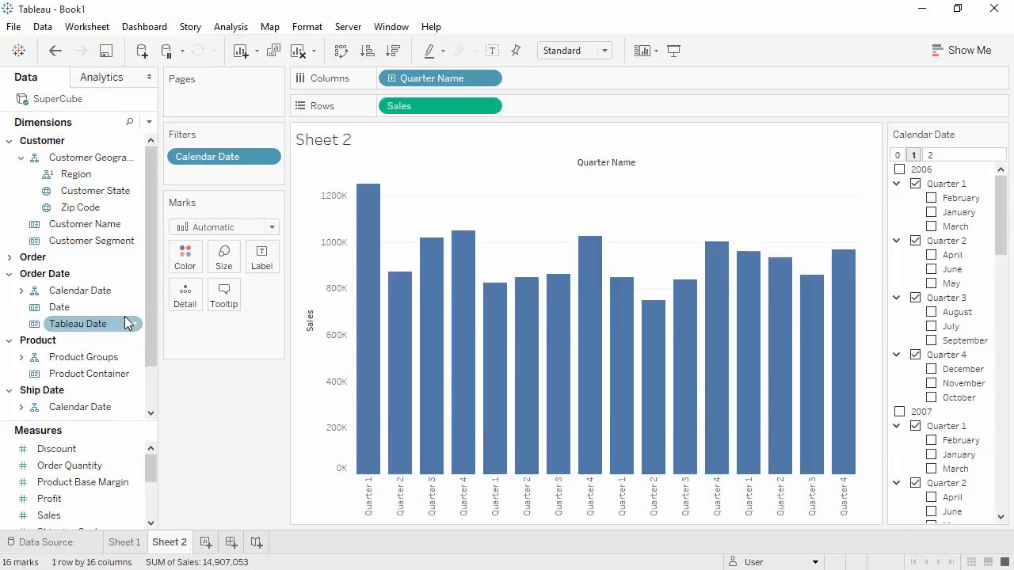
Change the data type of the Tableau Date field under Order Date to Date.
click(34, 331)
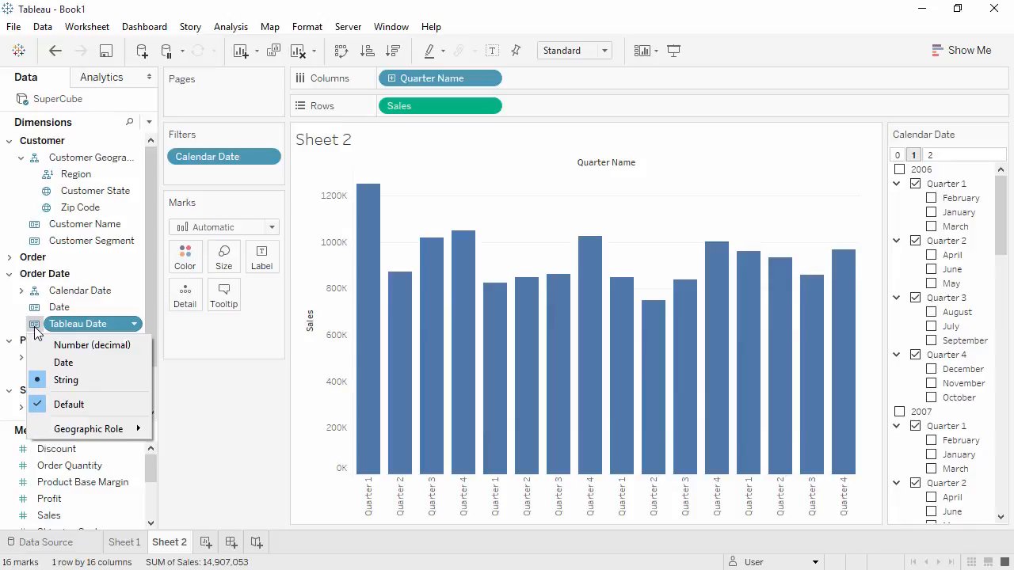
click(43, 365)
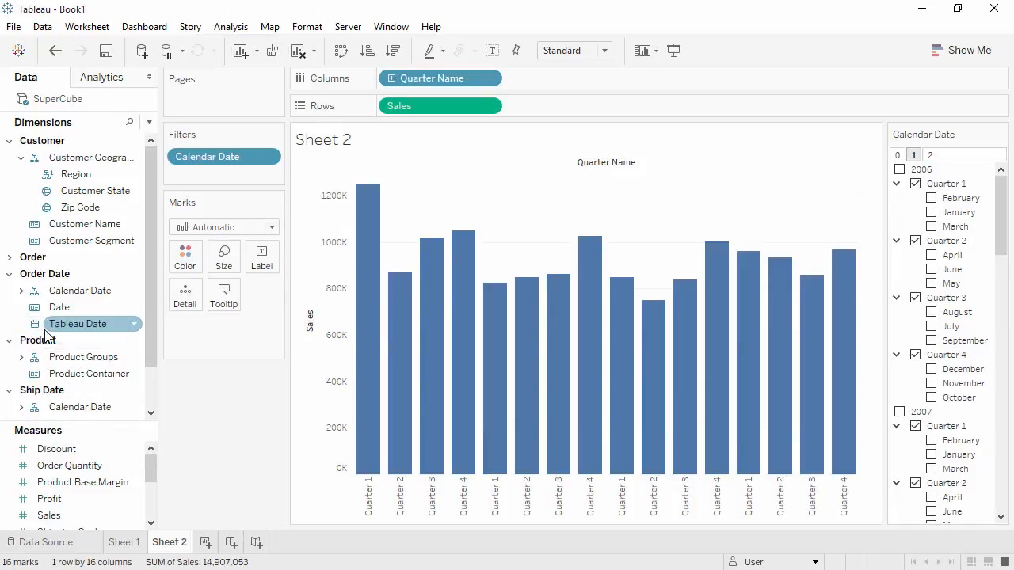
Try Tableau Date in place of Quarter Name on the columns, and undo both changes to restore the quarterly view.
drag(64, 327, 567, 77)
drag(441, 79, 223, 404)
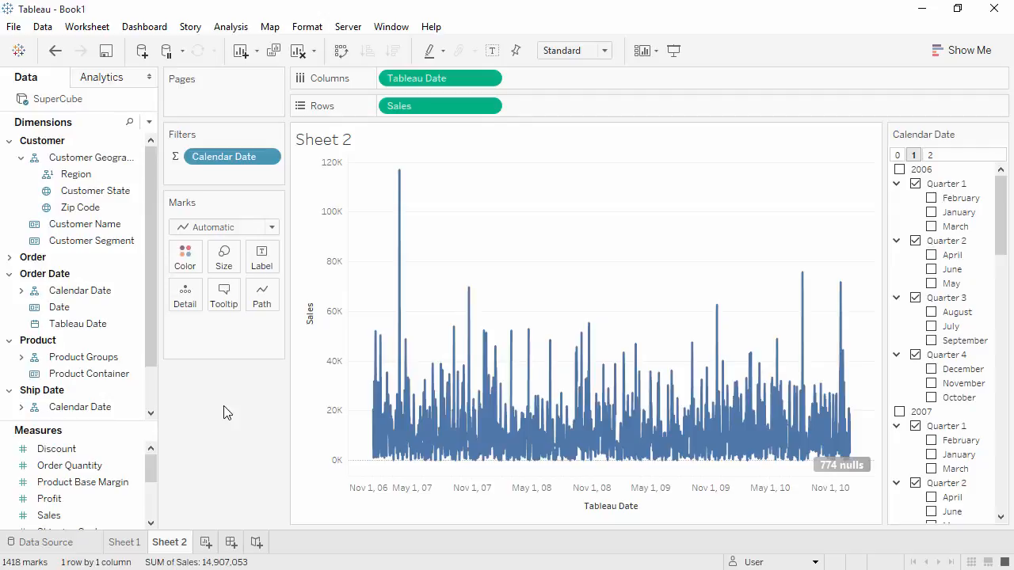
click(55, 51)
click(54, 51)
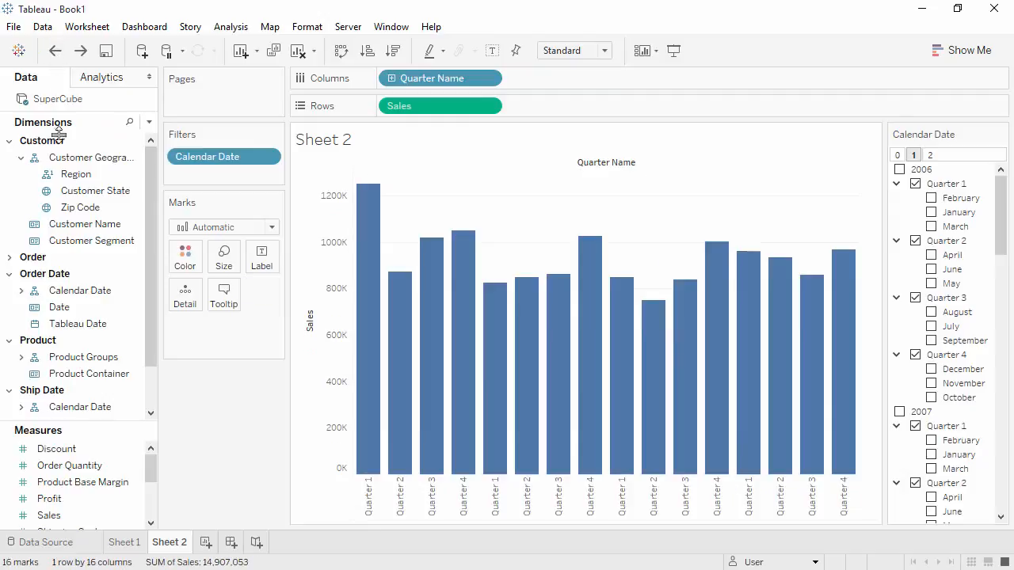
Show a filter for Order Date's Tableau Date field and review the filter's display options.
right_click(93, 328)
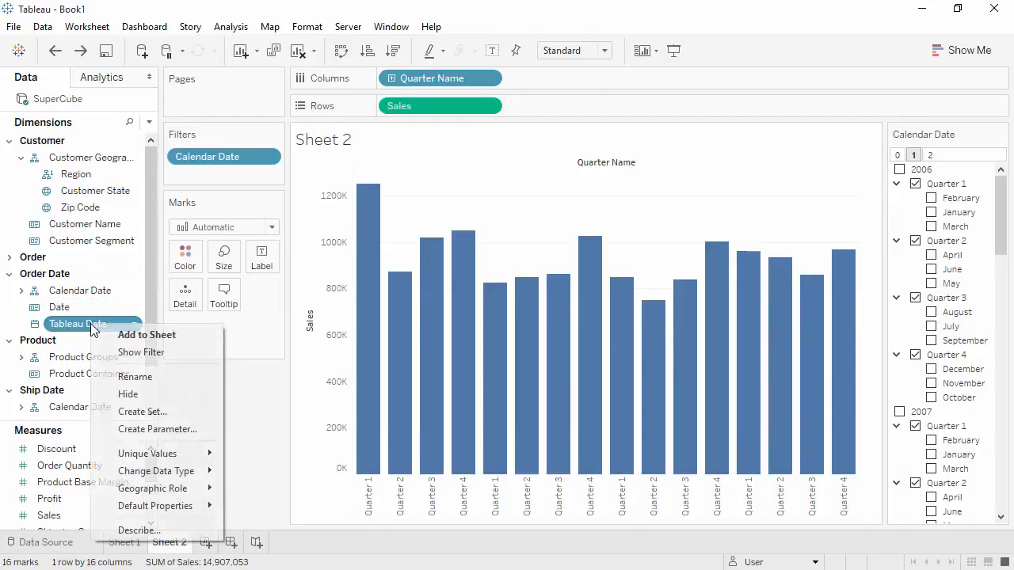
click(120, 353)
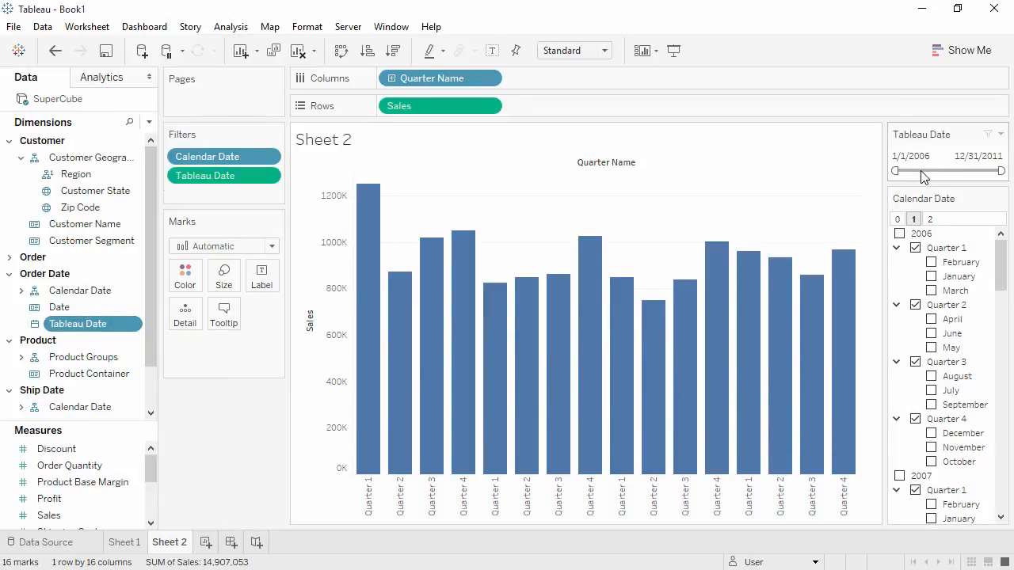
click(1002, 135)
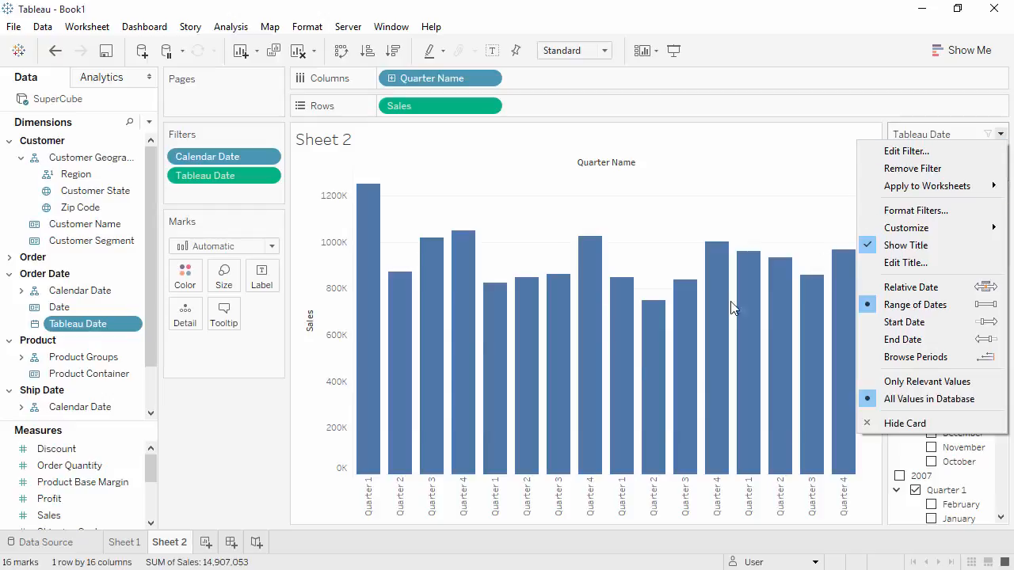
Add a third worksheet, and in the dimensions list collapse Customer and expand the Product Groups hierarchy.
click(211, 541)
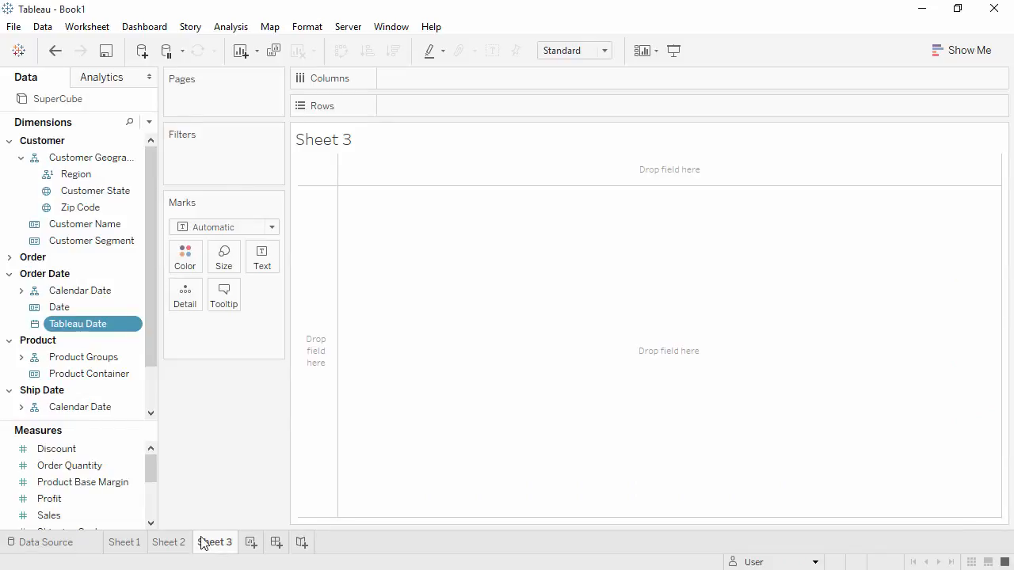
click(10, 141)
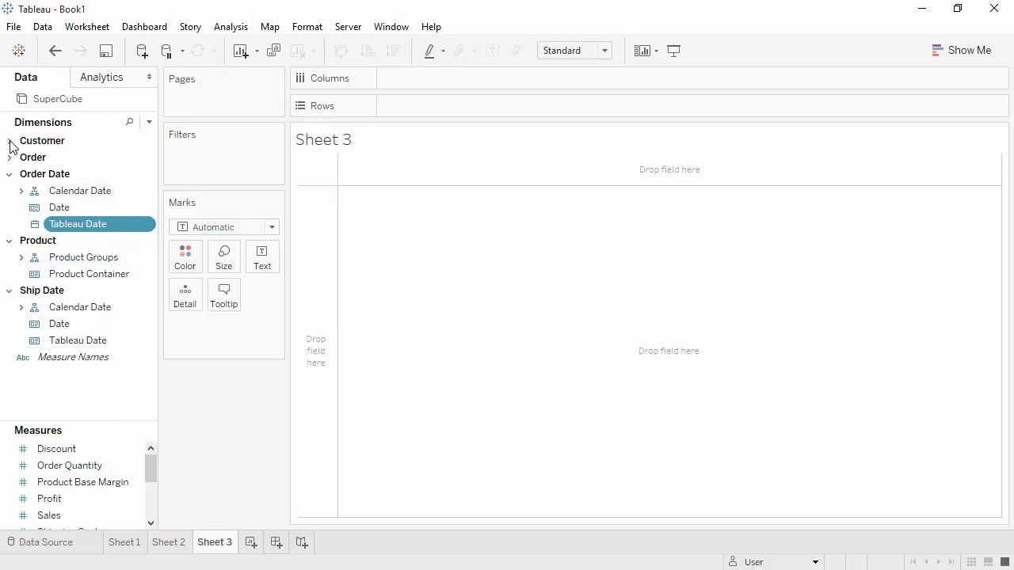
click(21, 258)
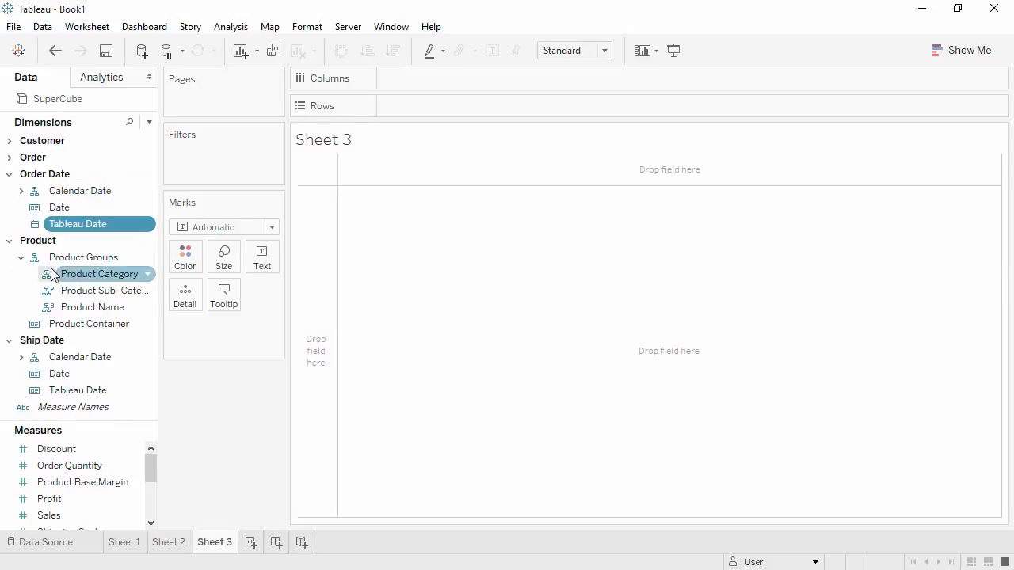
Create a set from Product Category named Category Filter, containing Furniture, Office Supplies and Technology.
right_click(80, 278)
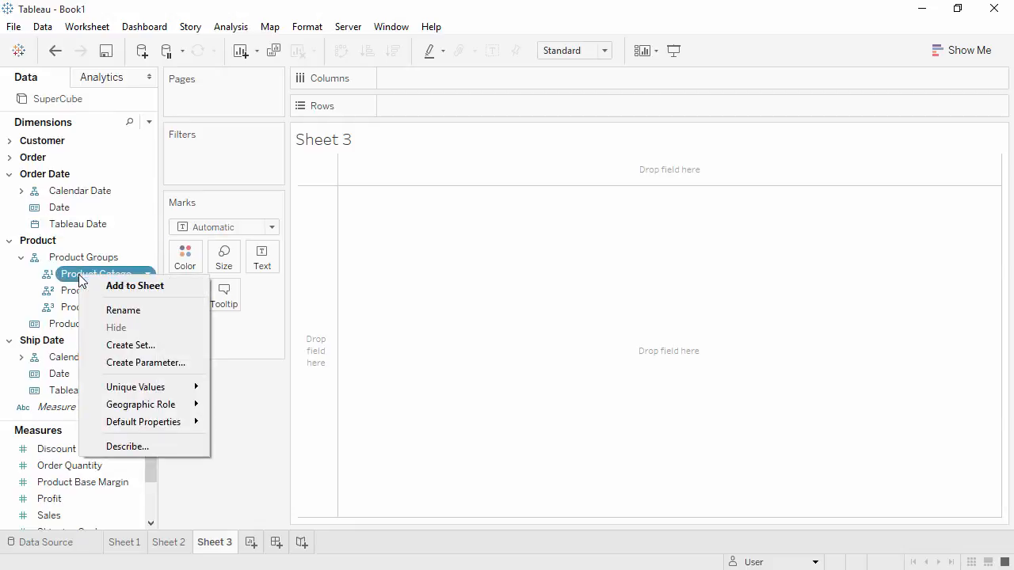
click(131, 346)
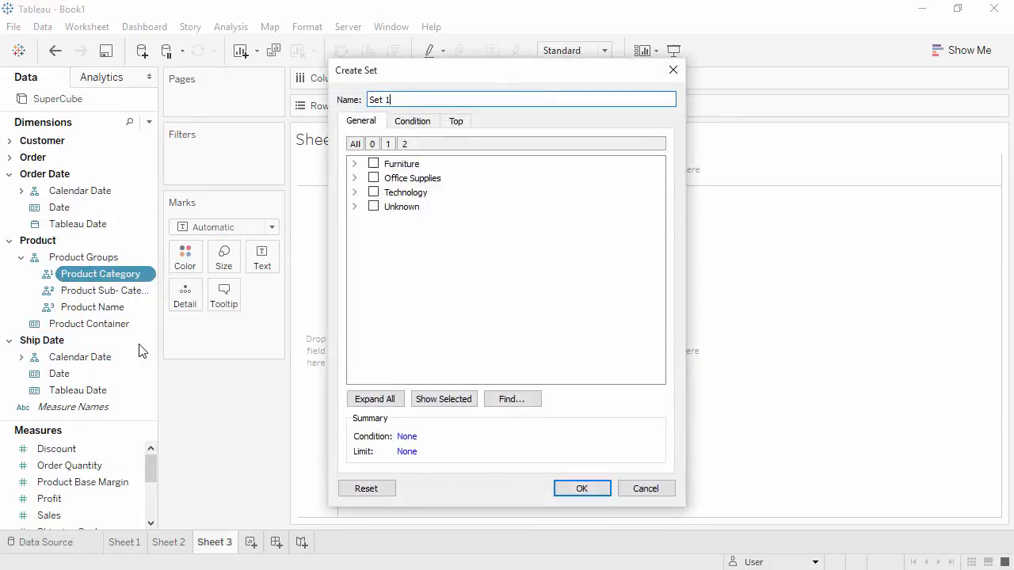
double_click(363, 99)
text(Category Filter)
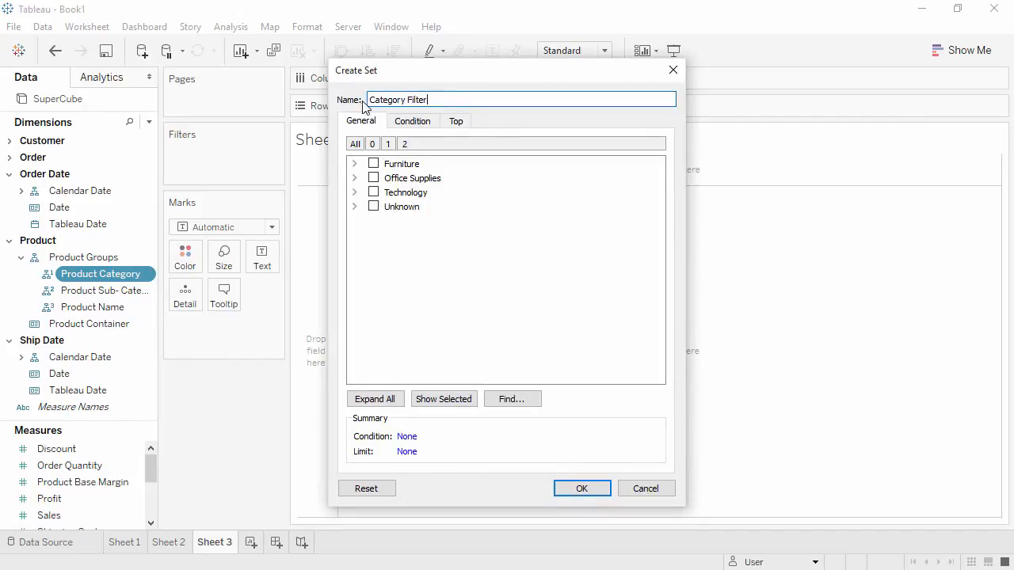
click(374, 164)
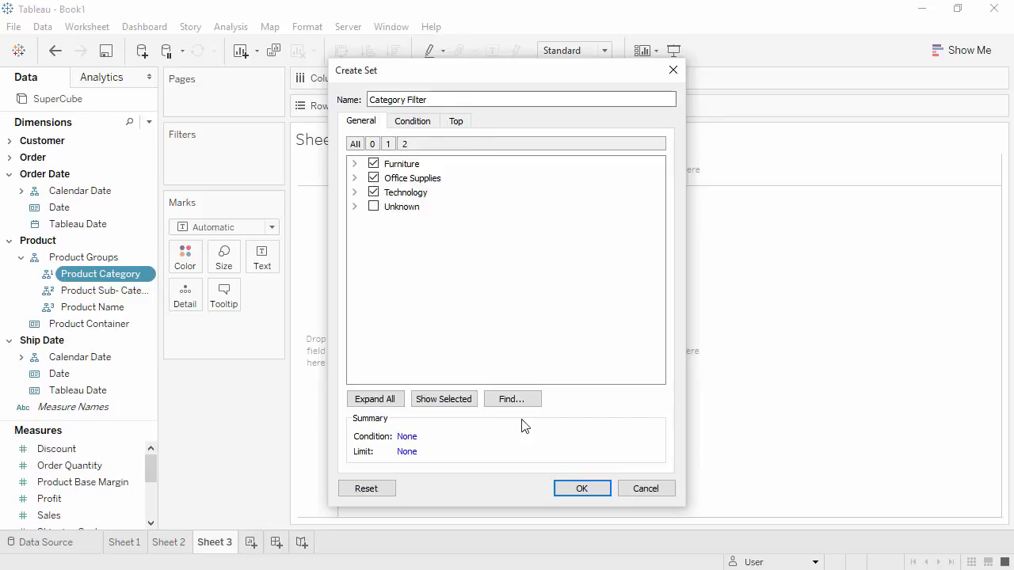
click(581, 490)
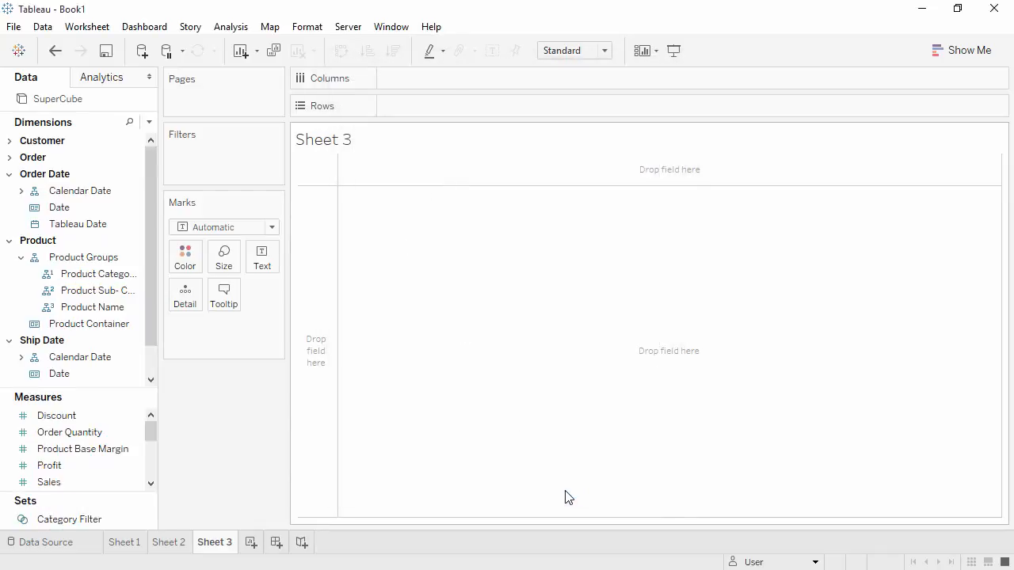
Add the Sales measure to the rows of the third worksheet.
click(136, 526)
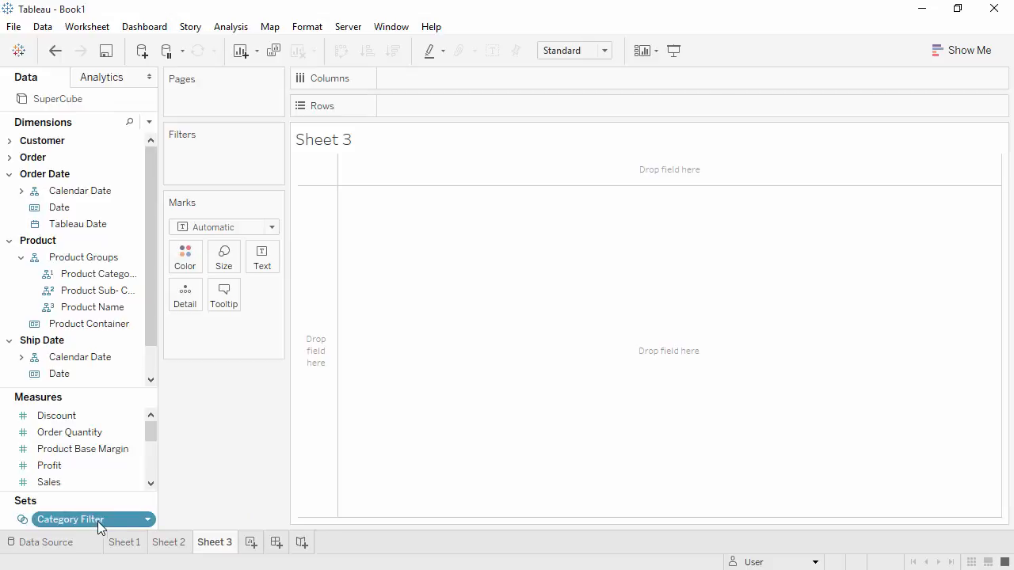
double_click(92, 481)
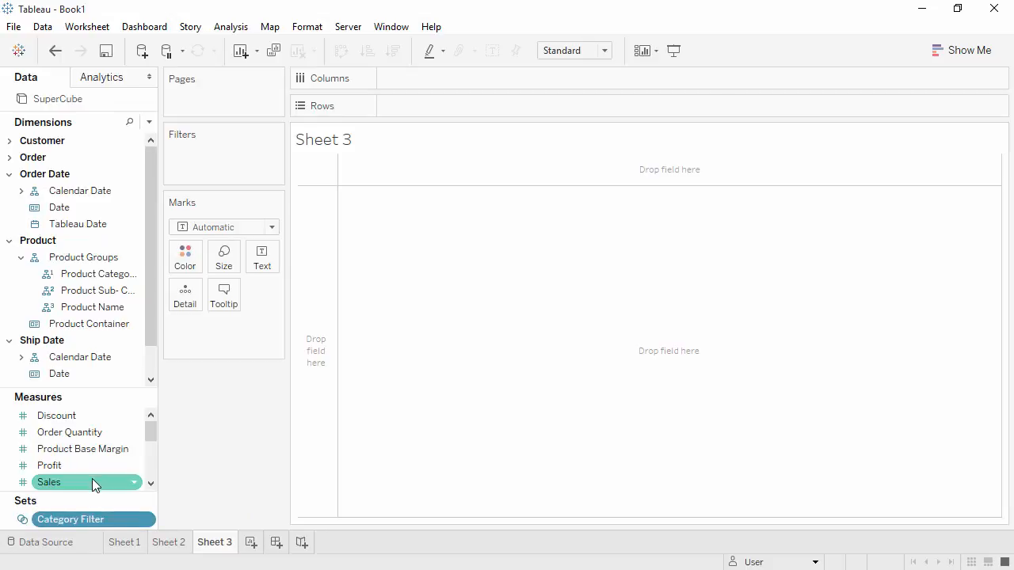
Show a filter for the Category Filter set and review the filter's display options.
right_click(93, 521)
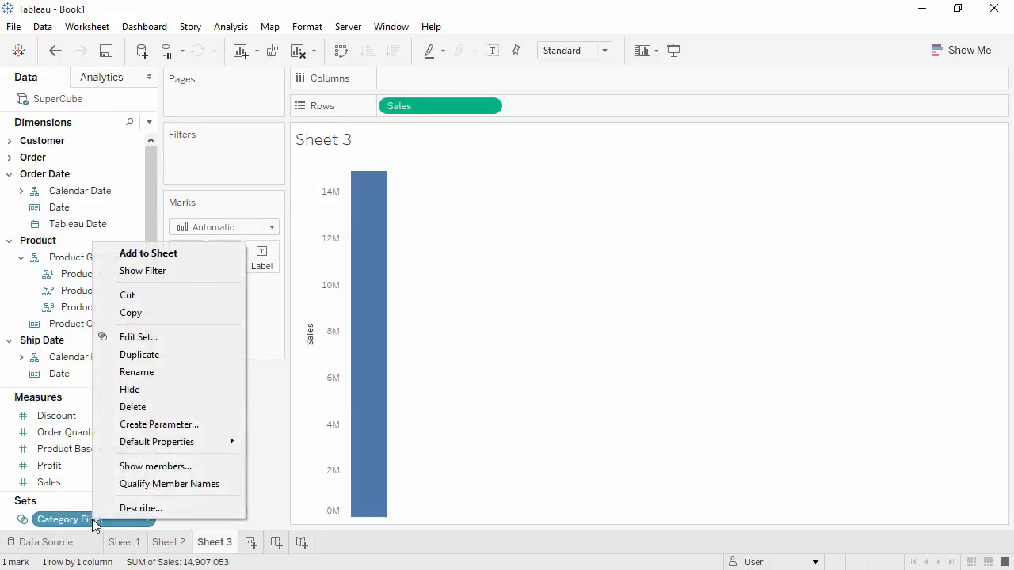
click(145, 274)
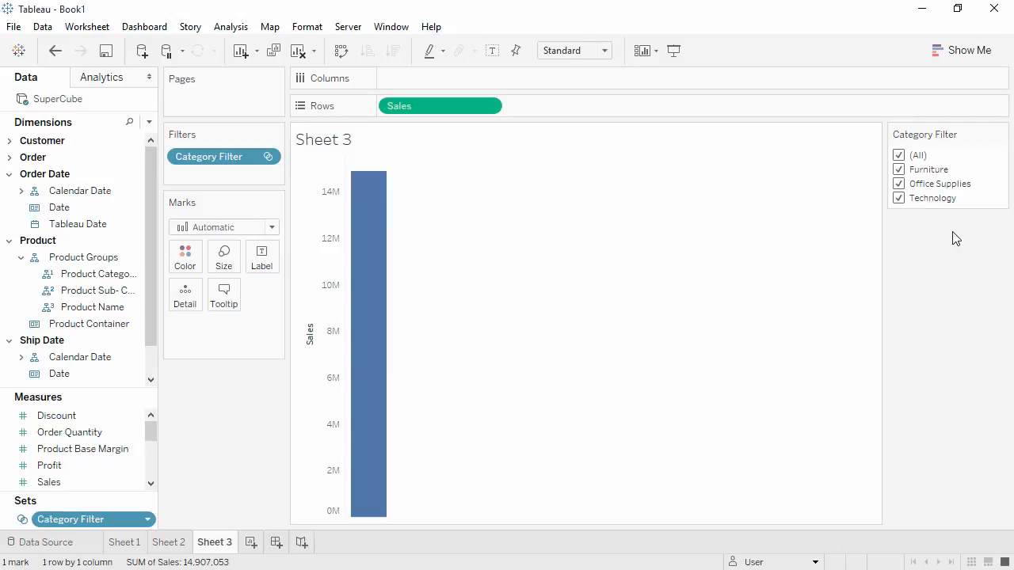
mouse_move(963, 184)
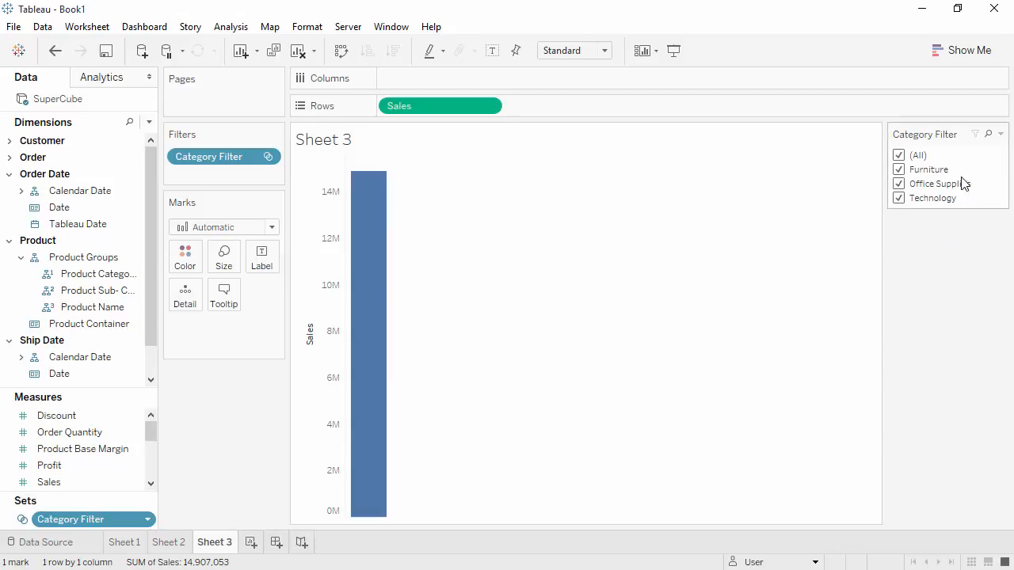
click(1000, 134)
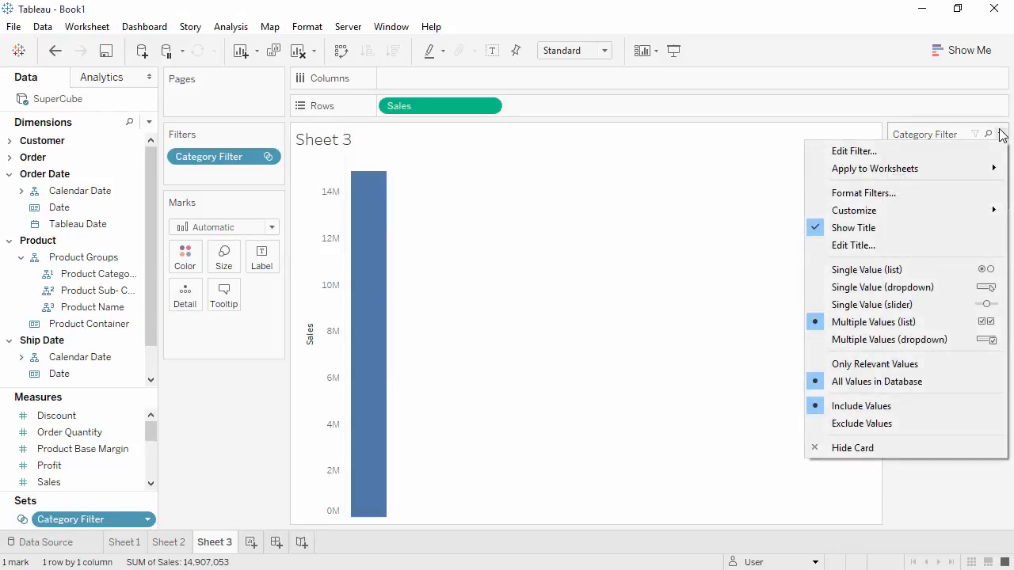